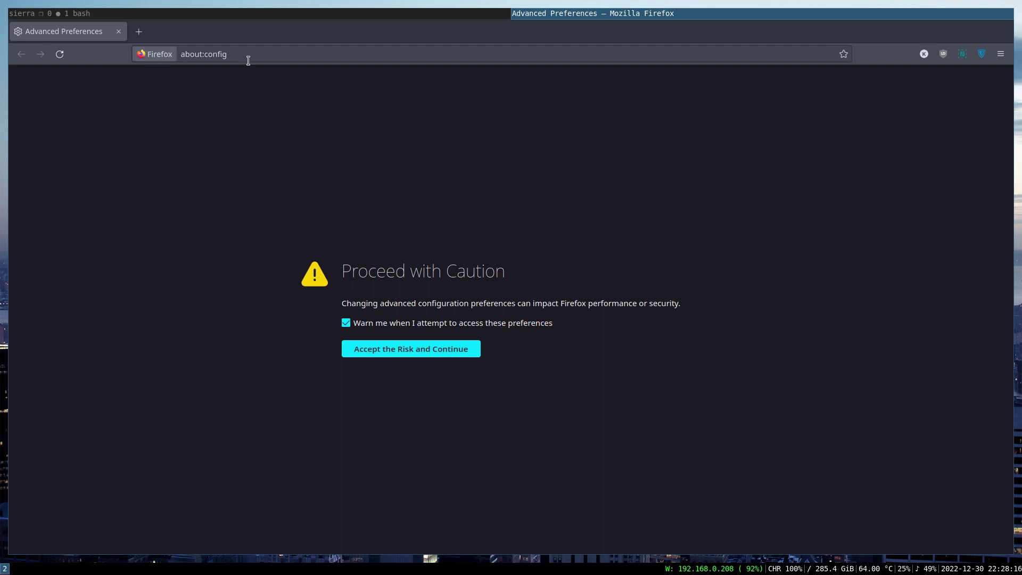
Filter about:config for layers.accel and leave layers.acceleration.force-enabled set to true.
click(392, 354)
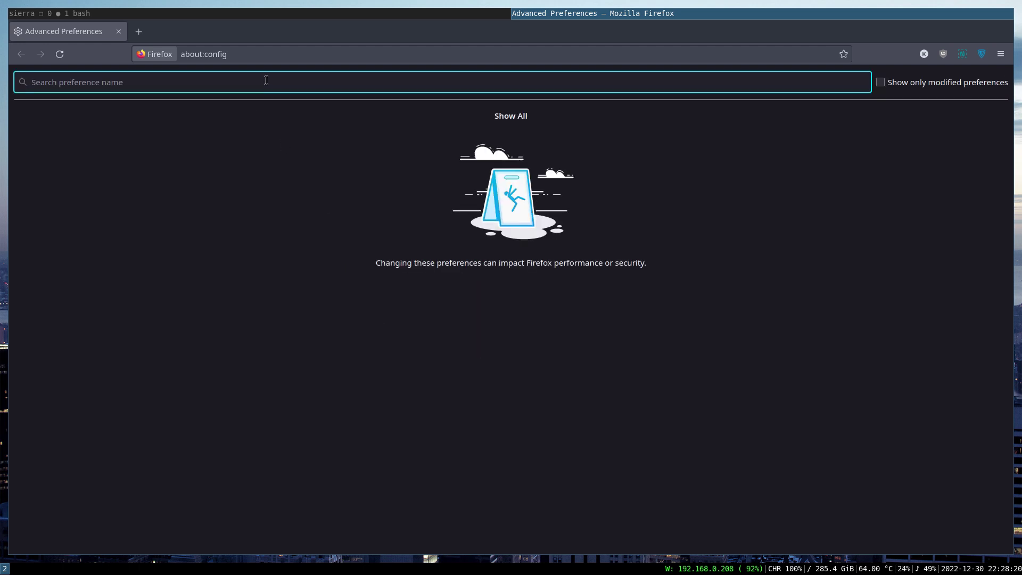
text(laye)
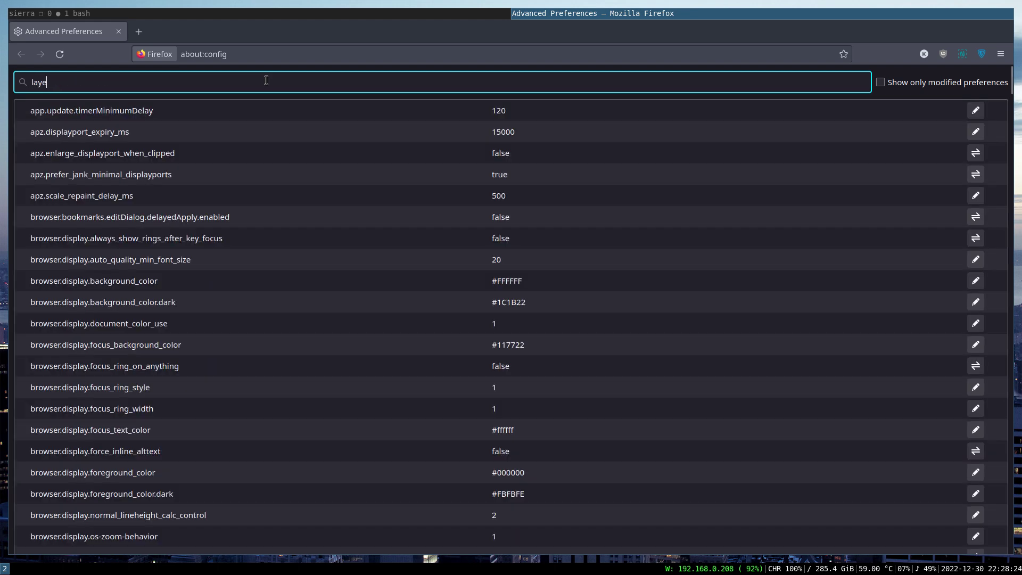
text(rs.accel)
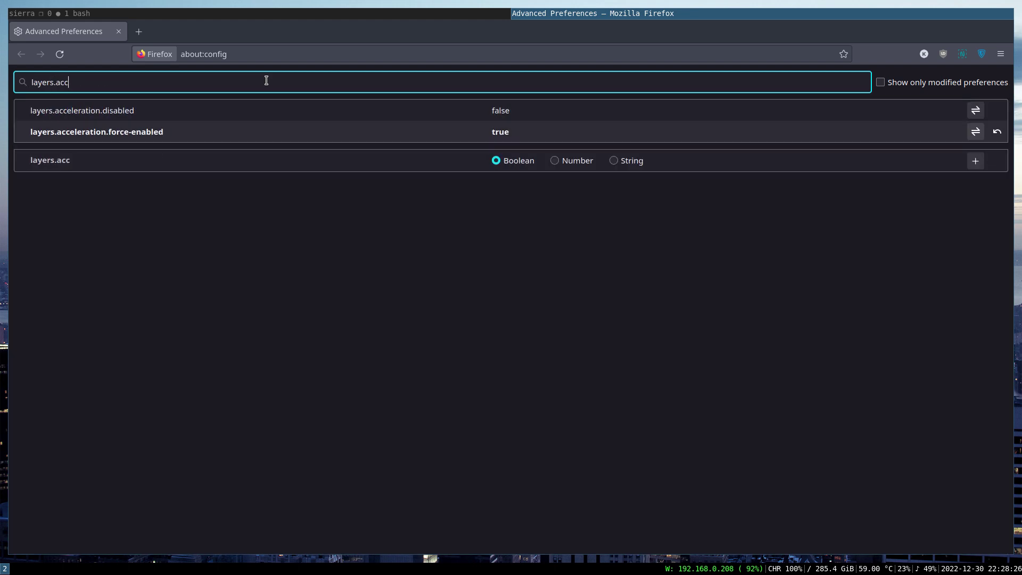
click(165, 132)
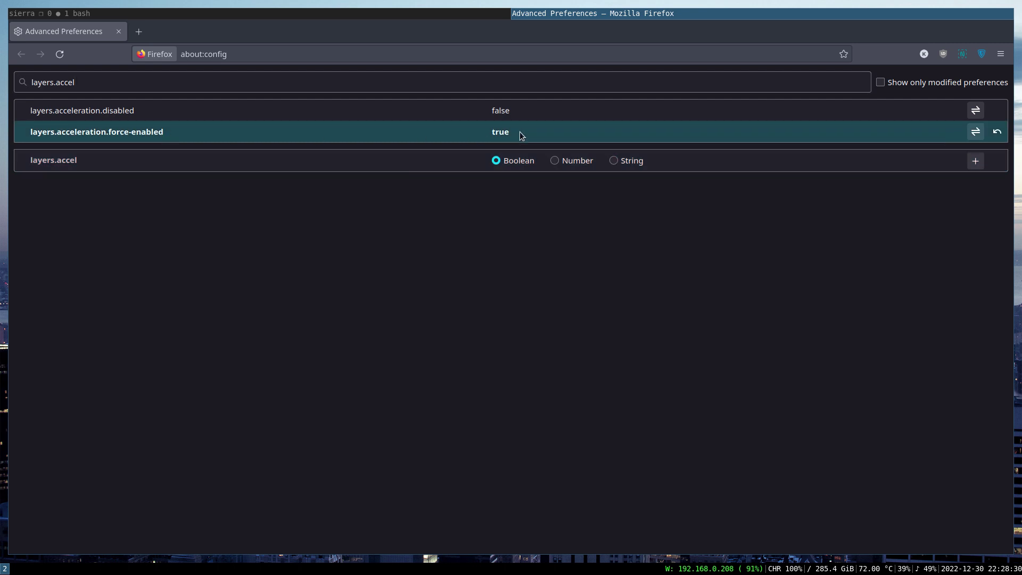
click(975, 132)
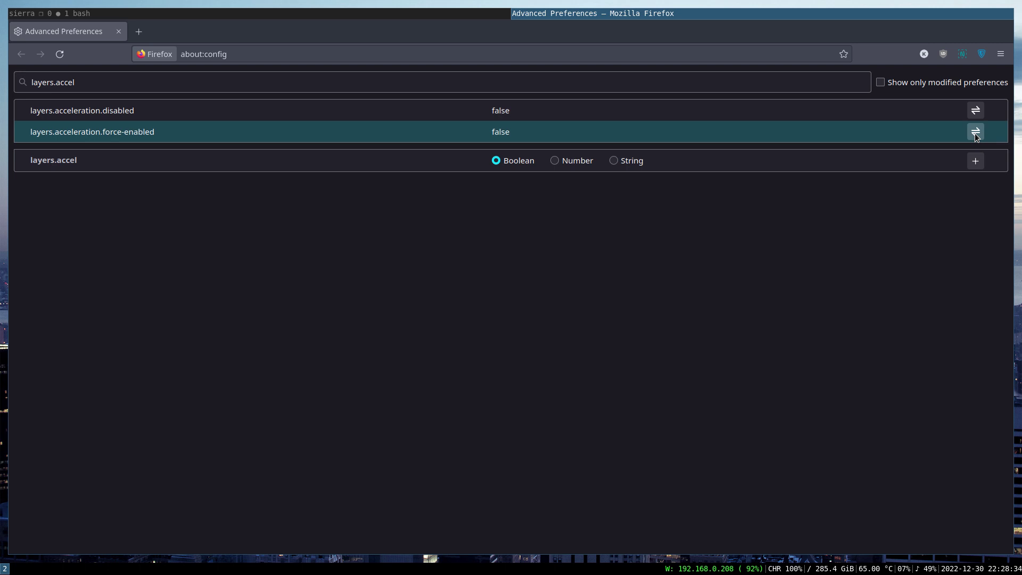
click(976, 135)
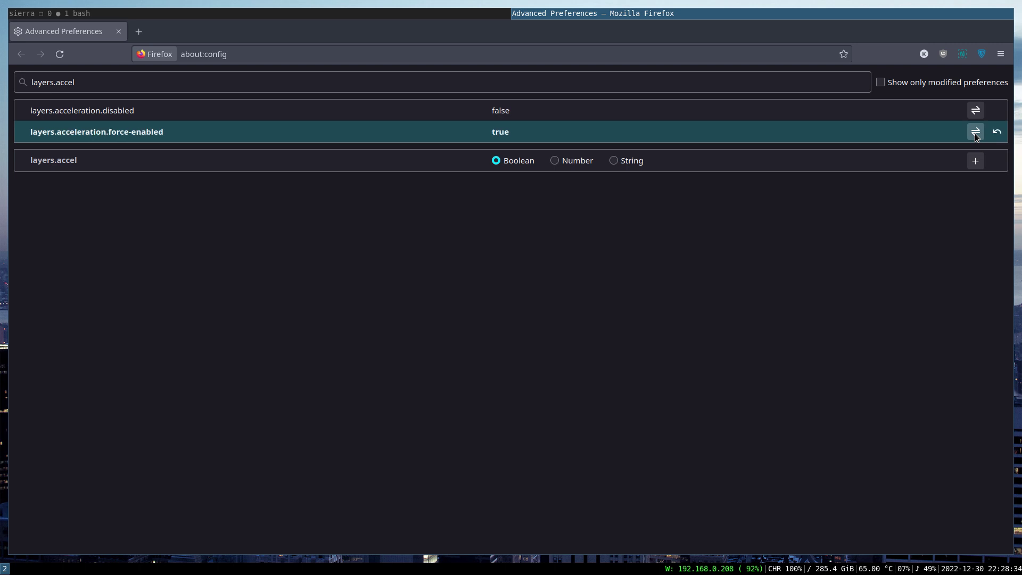
triple_click(602, 85)
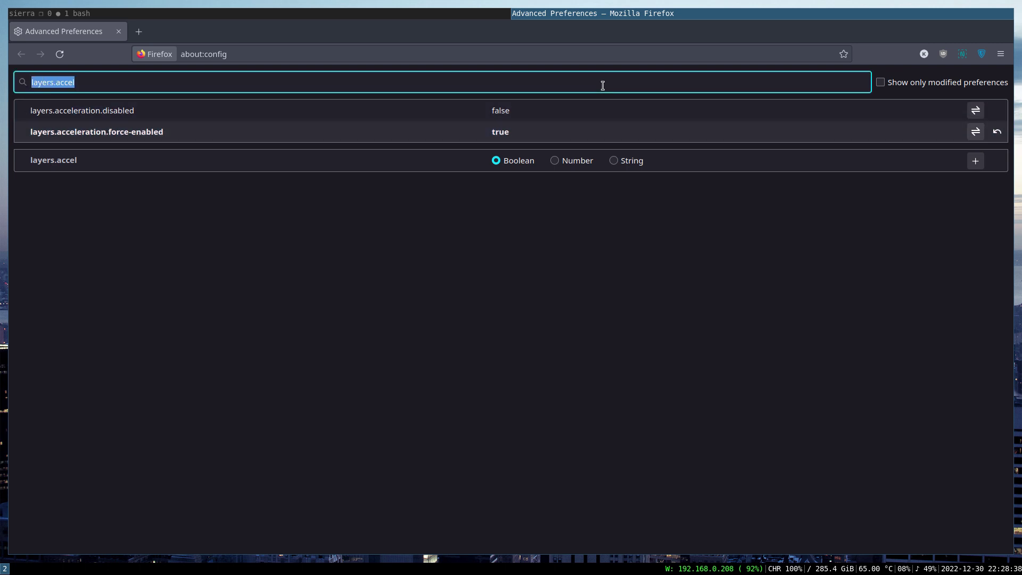
Search for gfx.webrender.enable to confirm gfx.webrender.enabled is true.
text(gf)
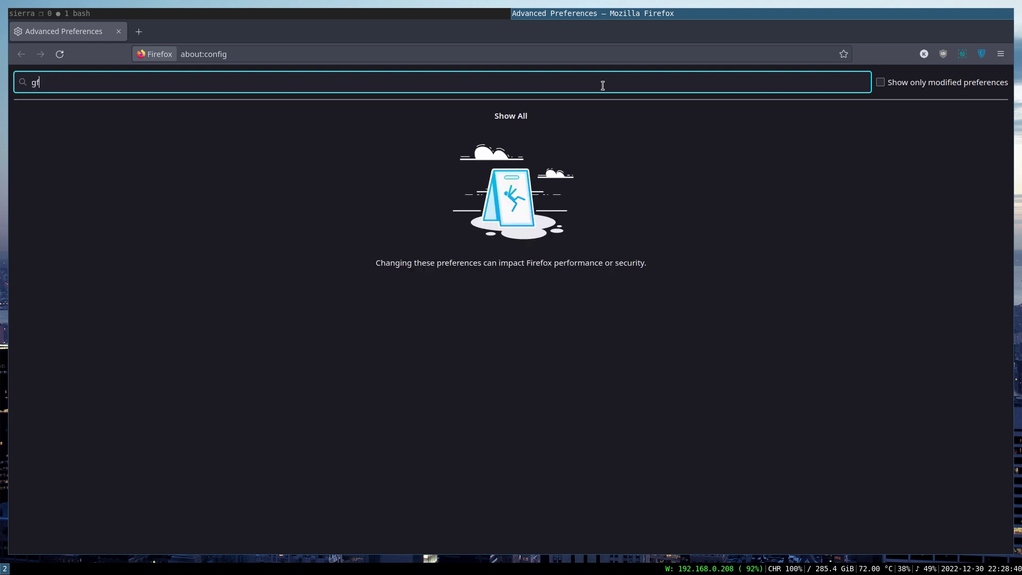
text(x)
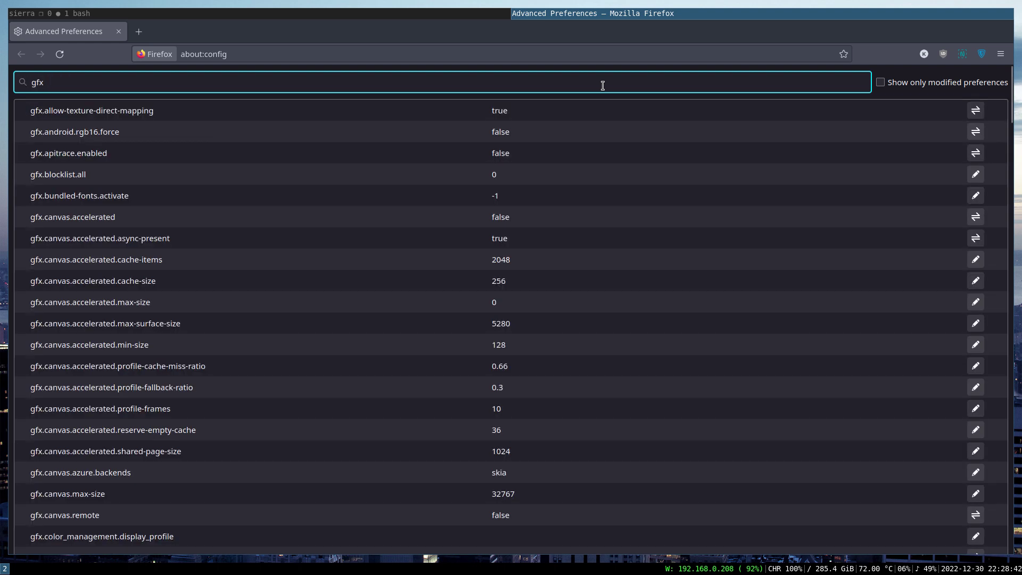
text(.web)
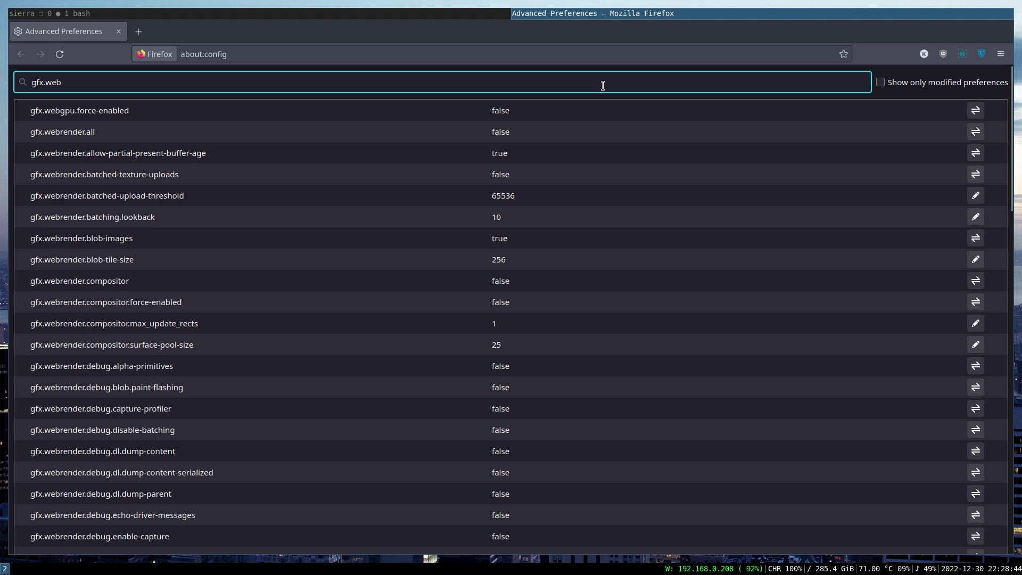
text(.webrende)
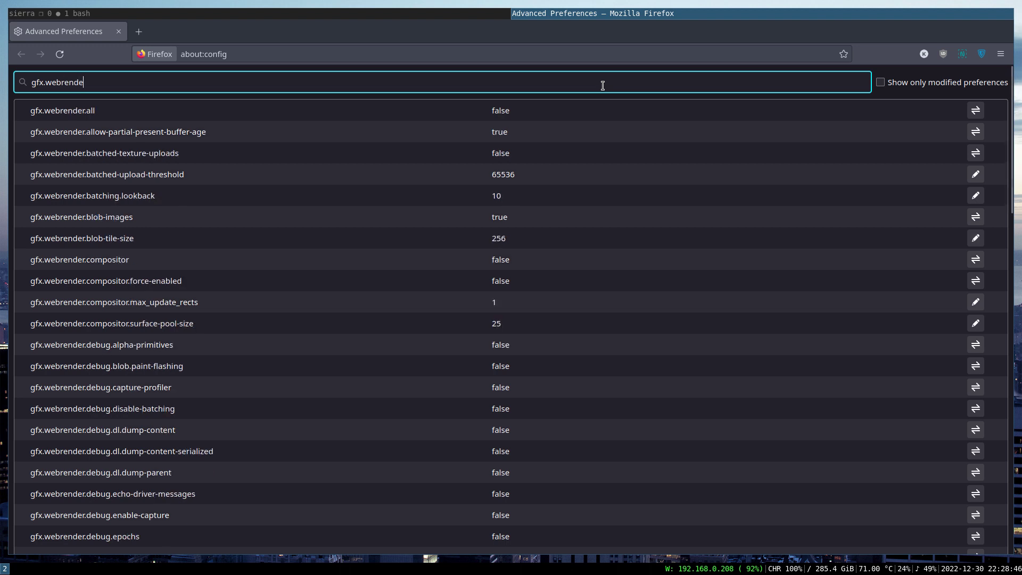
text(r.enable)
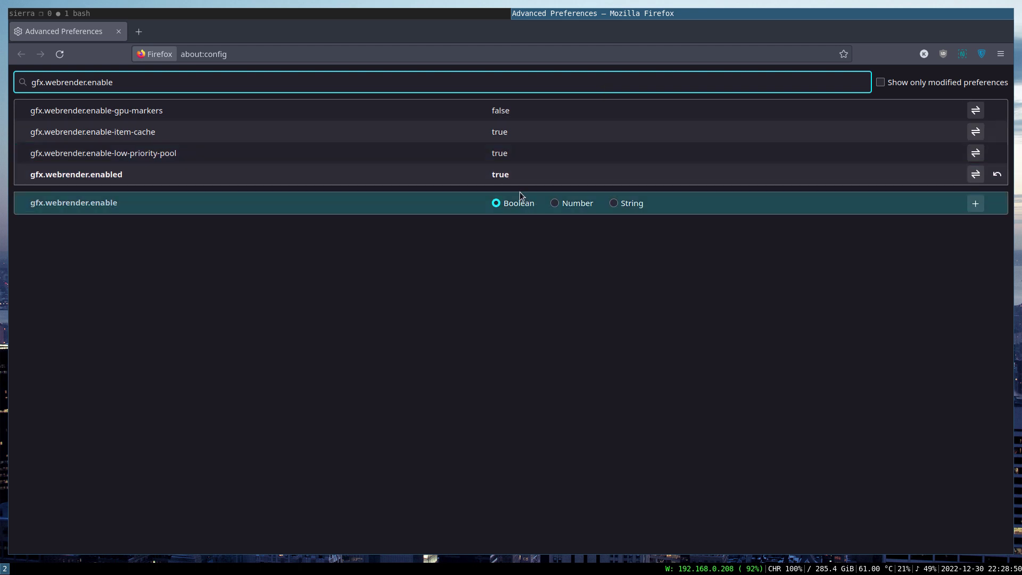
triple_click(312, 77)
double_click(312, 77)
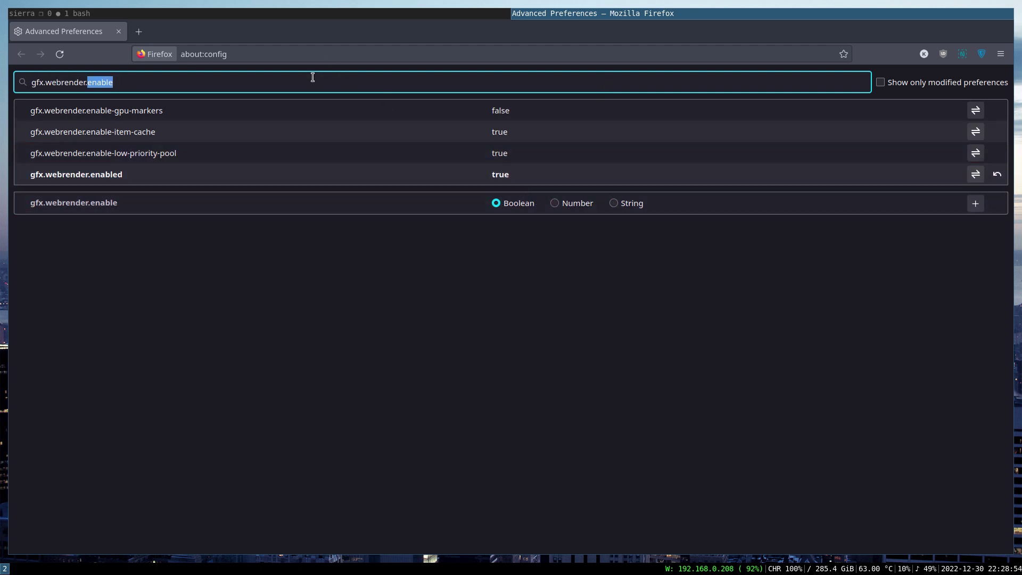
Narrow the search to gfx.x to view the x11-egl preferences, then clear it.
key(BackSpace)
key(BackSpace)
key(BackSpace)
key(BackSpace)
key(BackSpace)
key(BackSpace)
key(BackSpace)
key(BackSpace)
key(BackSpace)
key(BackSpace)
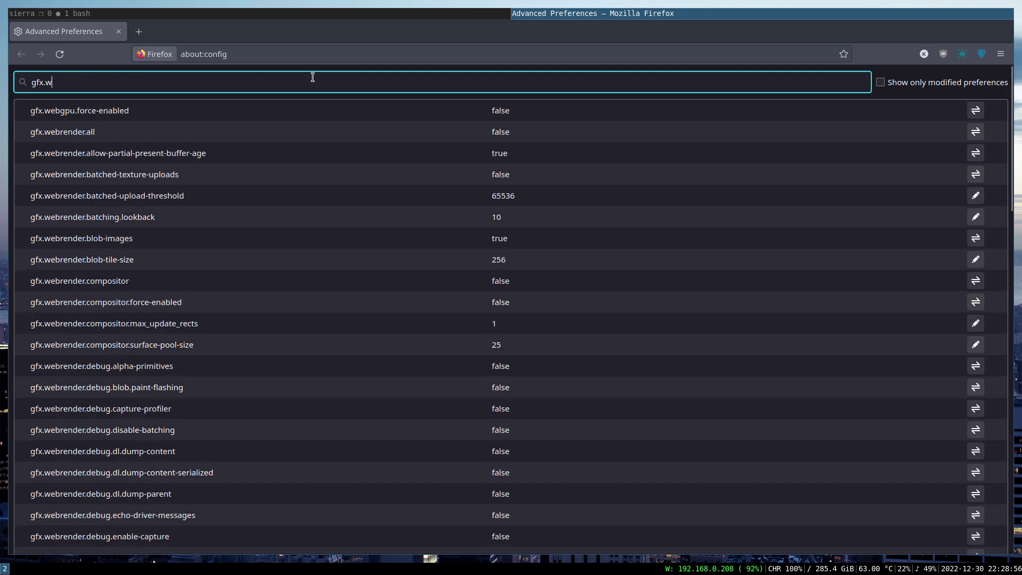
text(x)
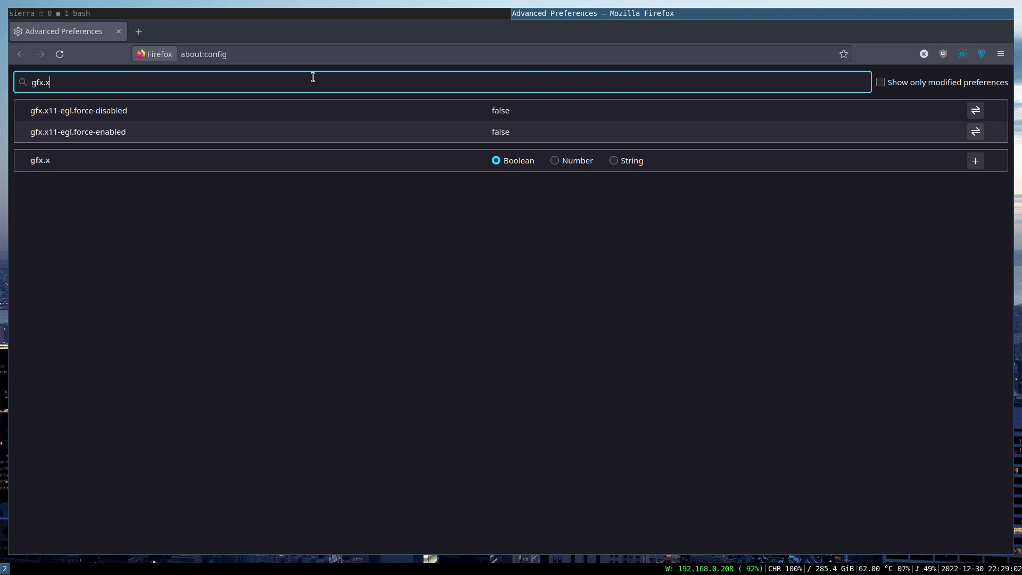
key(BackSpace)
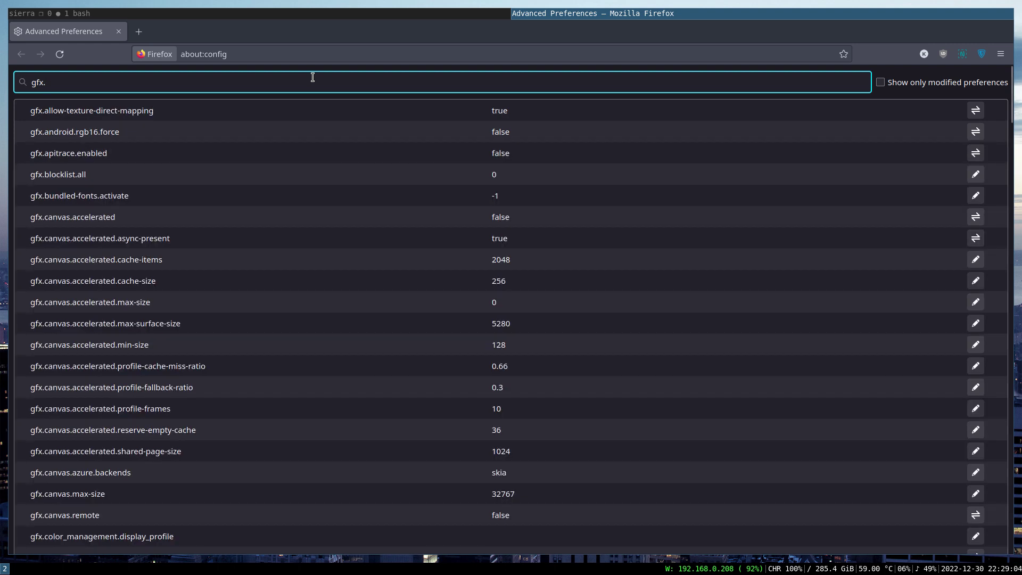
key(BackSpace)
key(BackSpace)
key(BackSpace)
key(BackSpace)
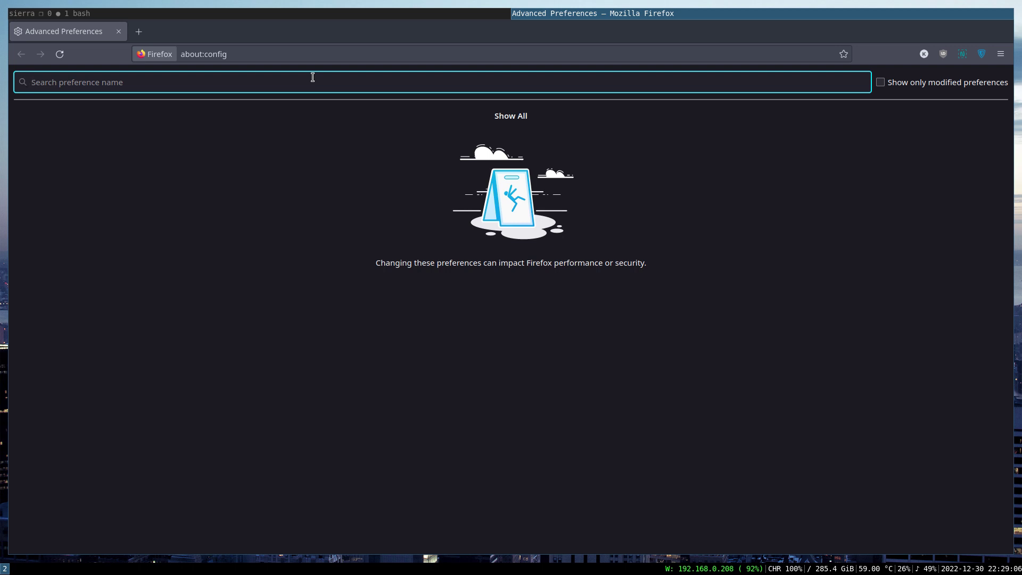
Move focus off the about:config search and bring the bash terminal forward.
click(237, 250)
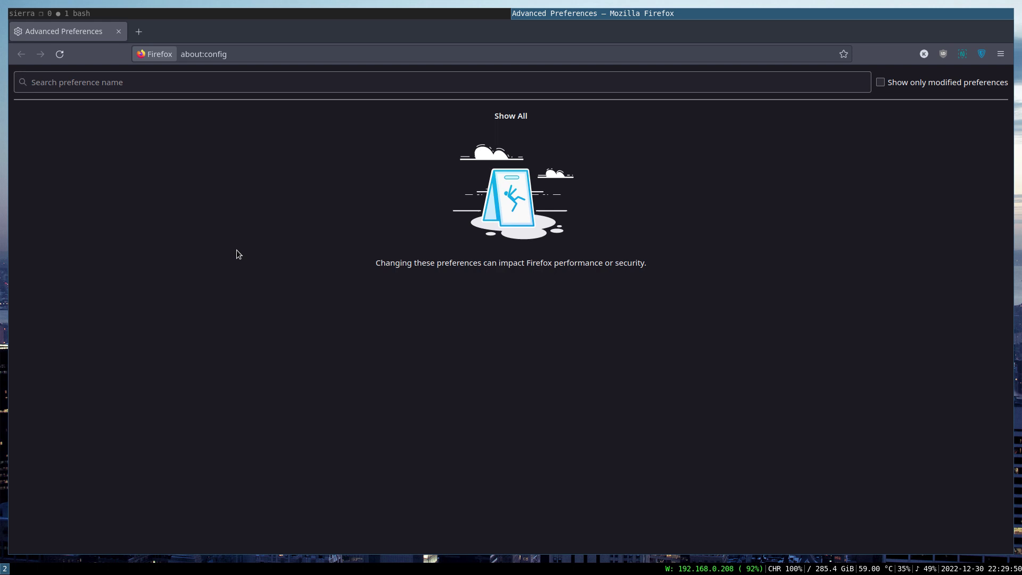
click(302, 14)
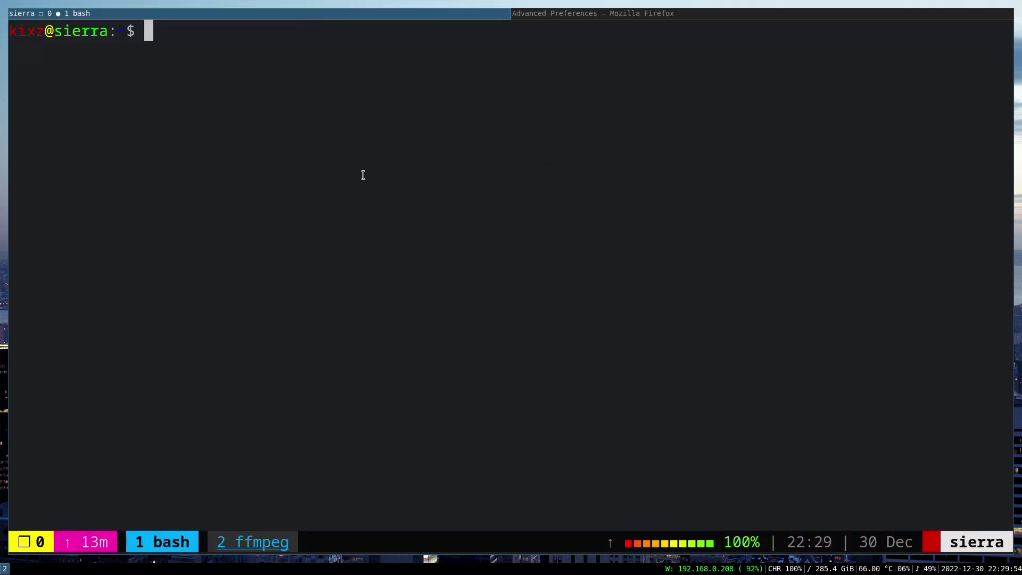
Run doas vim /etc/firefox/unveil.main, Tab-completing the file name.
text(doas vim /etc/)
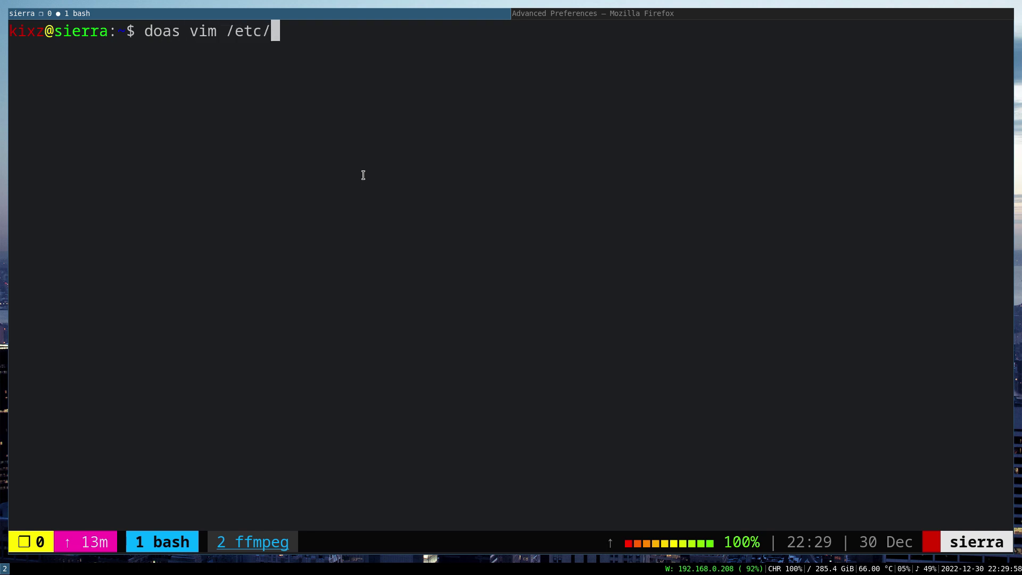
text(firefox/un)
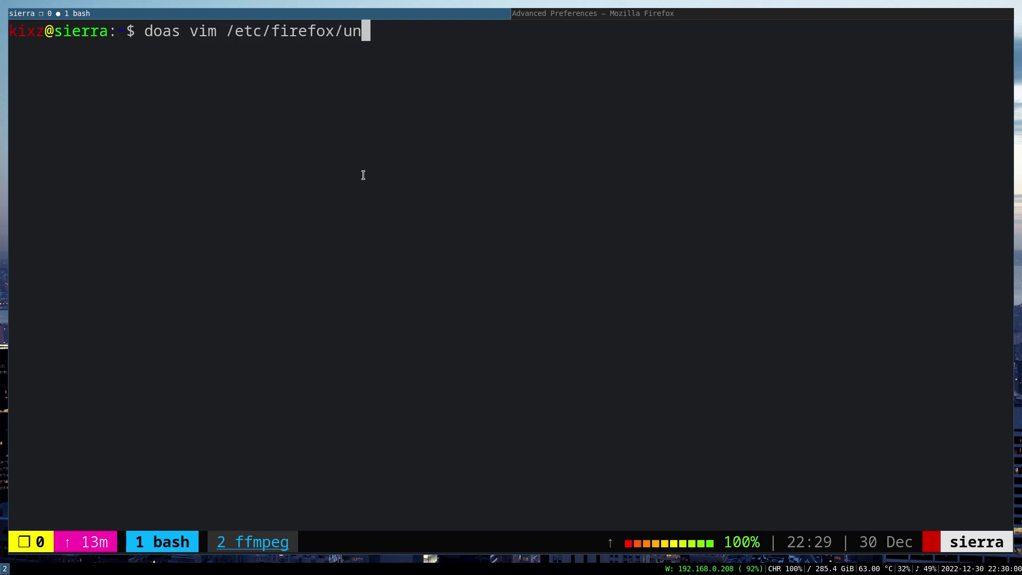
key(Tab)
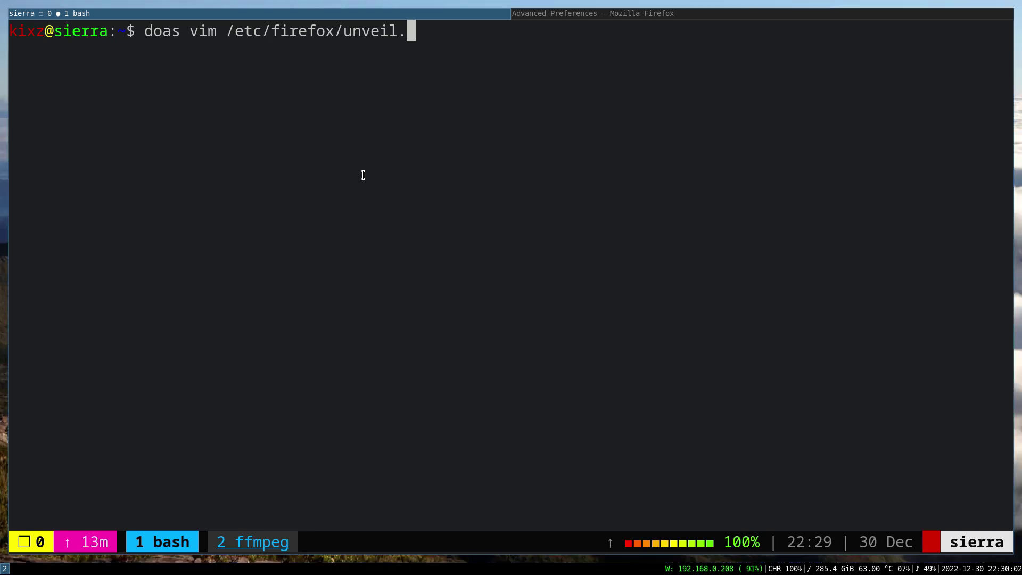
text(ma)
key(Tab)
key(Return)
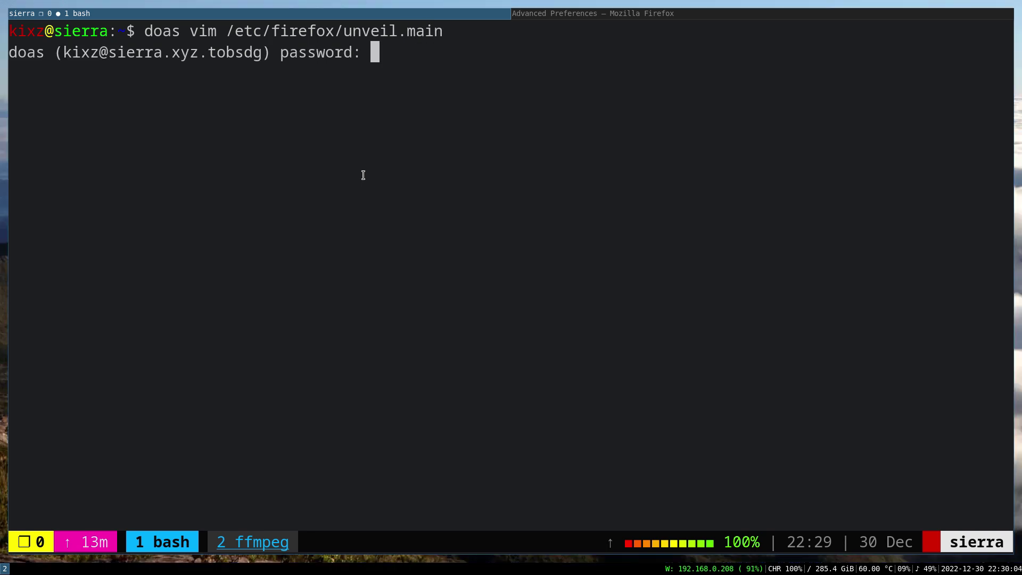
Submit the doas password, then browse from the end of unveil.main through the home-directory entries.
key(Return)
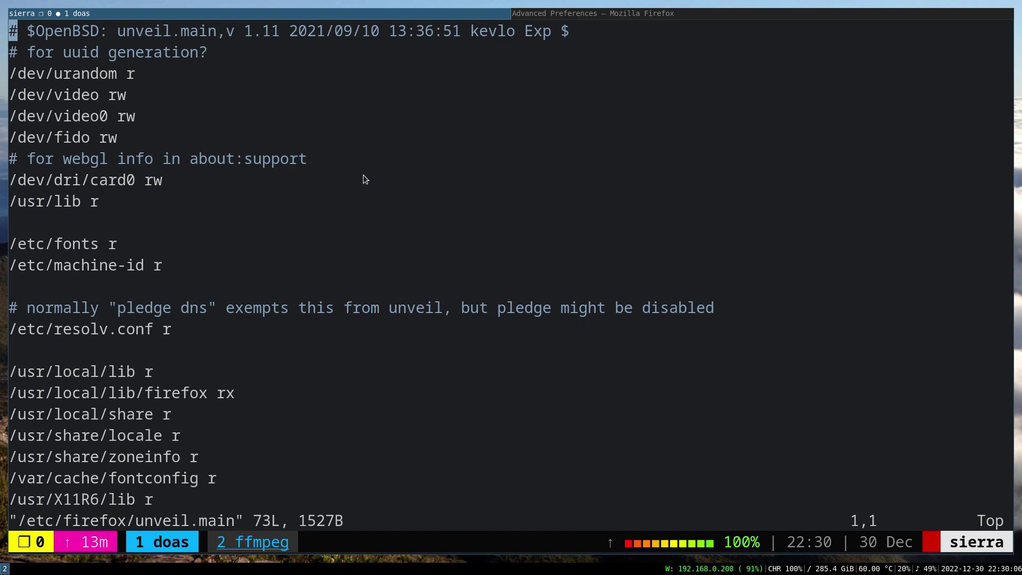
key(shift+g)
key(k)
key(k)
key(k)
key(k)
key(k)
key(k)
key(k)
key(k)
key(k)
key(k)
key(k)
key(k)
key(k)
key(k)
key(k)
key(k)
key(k)
key(k)
key(k)
key(k)
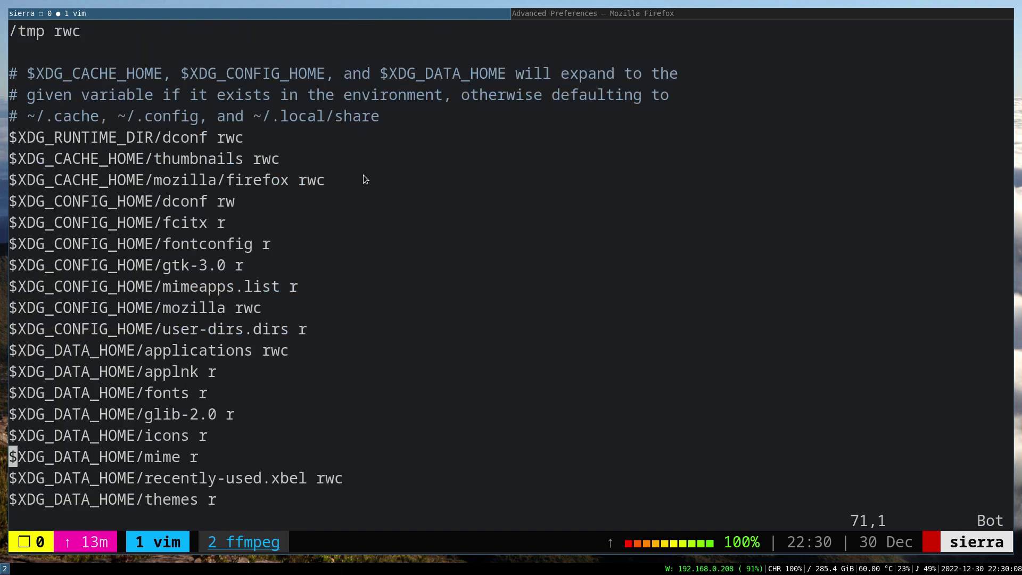
key(k)
key(k)
key(j)
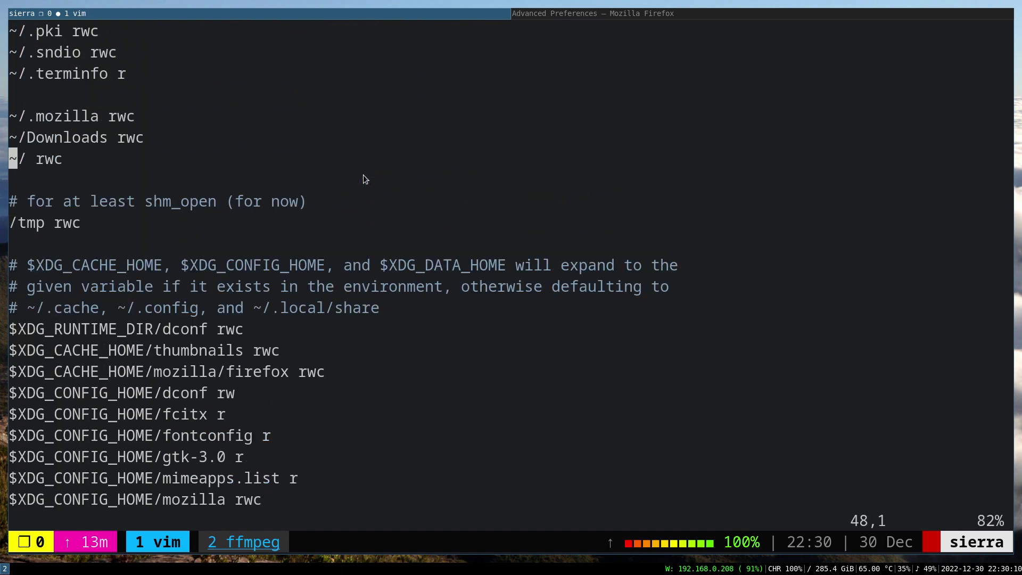
key(k)
key(k)
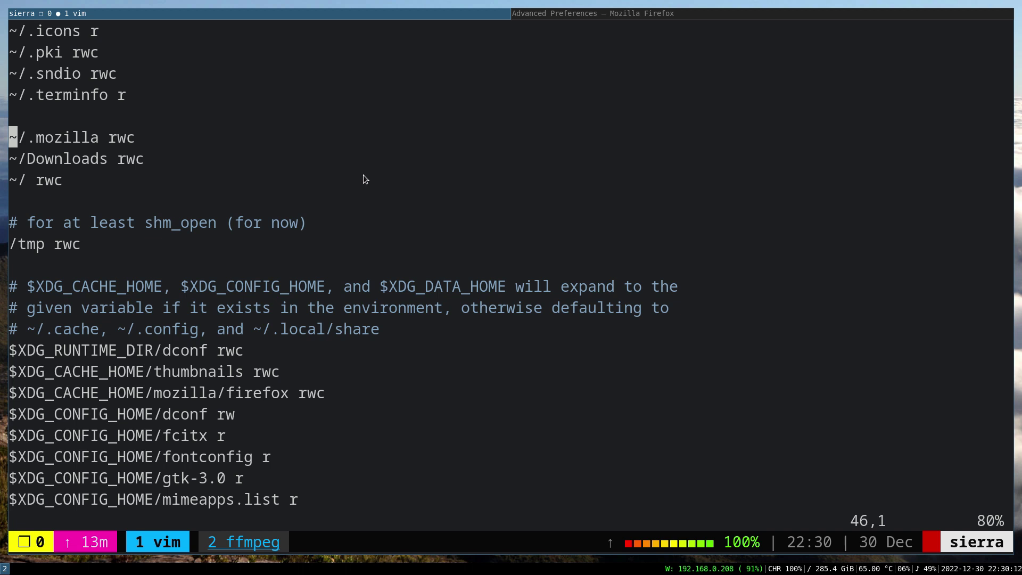
key(k)
key(k)
key(k)
key(k)
key(k)
key(k)
key(k)
key(k)
key(k)
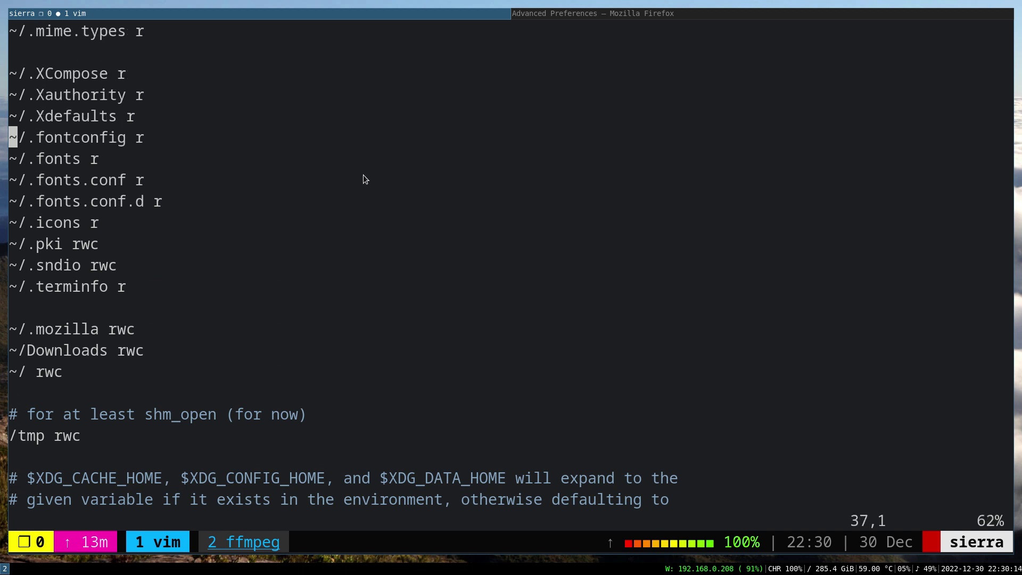
key(j)
key(j)
key(j)
key(j)
key(j)
key(j)
key(j)
key(j)
key(j)
key(j)
key(k)
key(j)
key(k)
Inspect the ~/ rwc line, then quit vim with :q without changes.
key(l)
key(l)
key(l)
key(l)
key(l)
key(l)
key(l)
key(l)
key(l)
key(l)
key(l)
key(l)
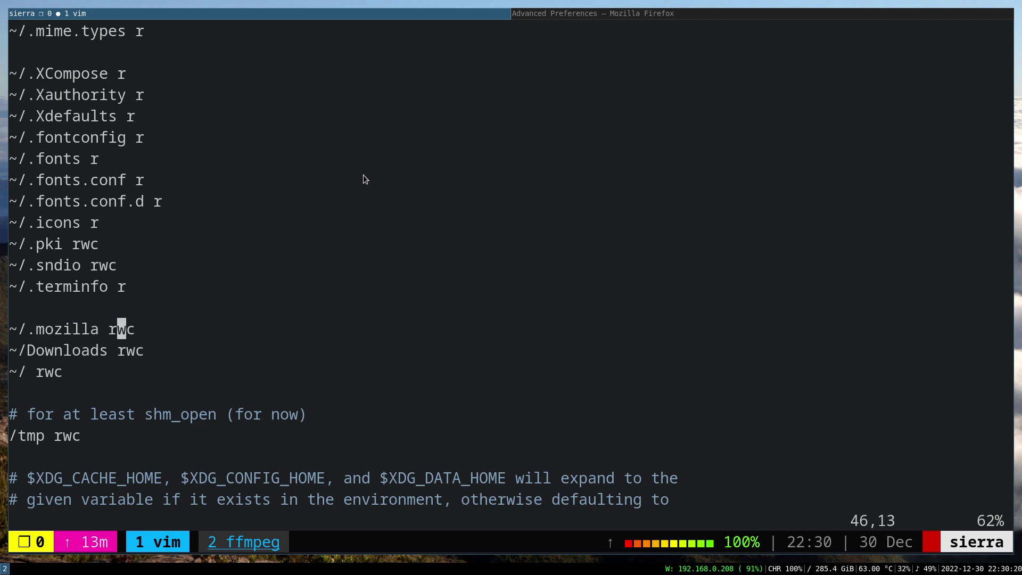
key(l)
key(j)
key(j)
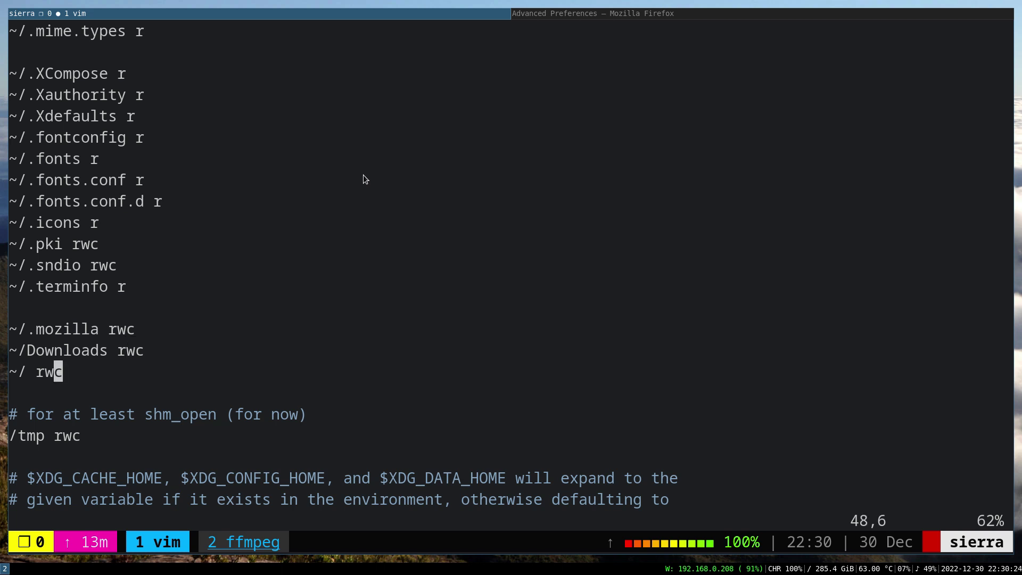
key(h)
key(h)
key(h)
key(h)
key(h)
key(shift+v)
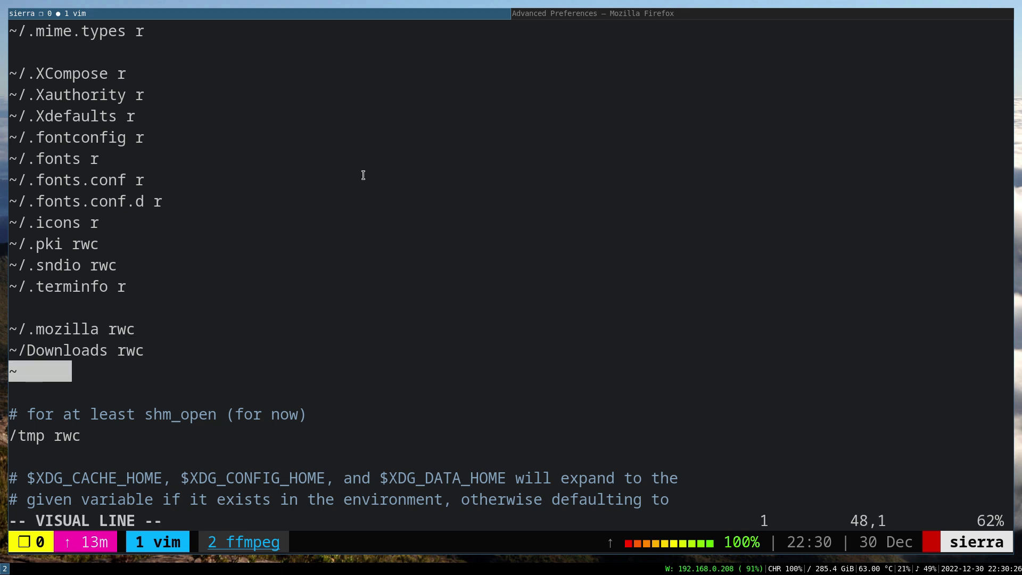
key(Escape)
key(j)
key(k)
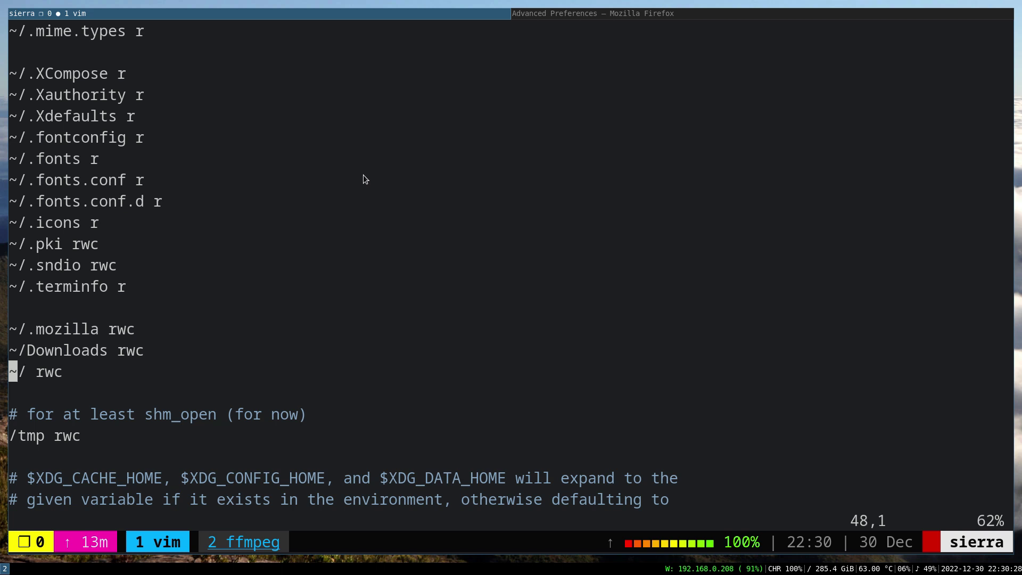
key(l)
key(l)
key(l)
key(l)
key(l)
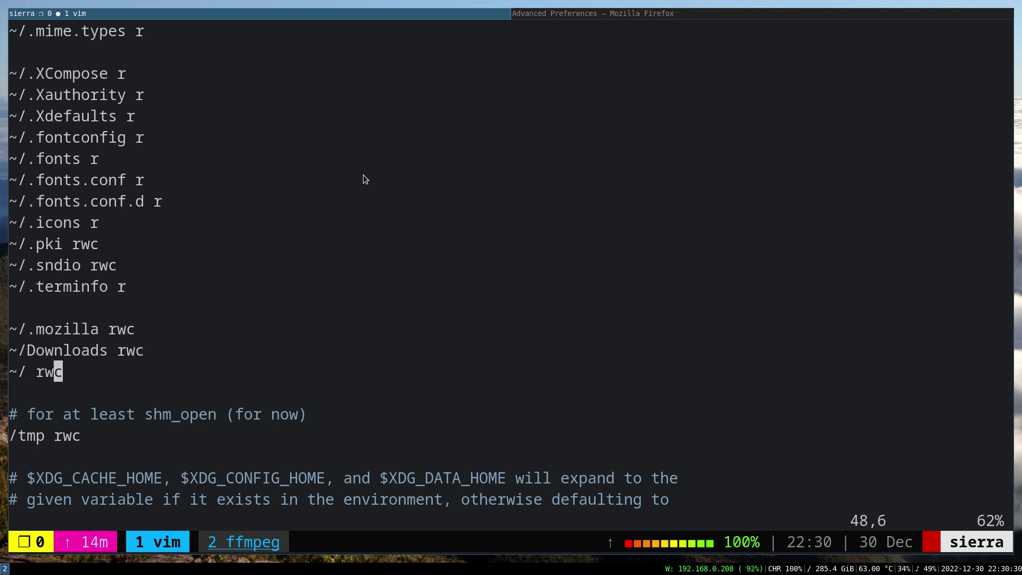
key(k)
text(jhh0:q)
key(Return)
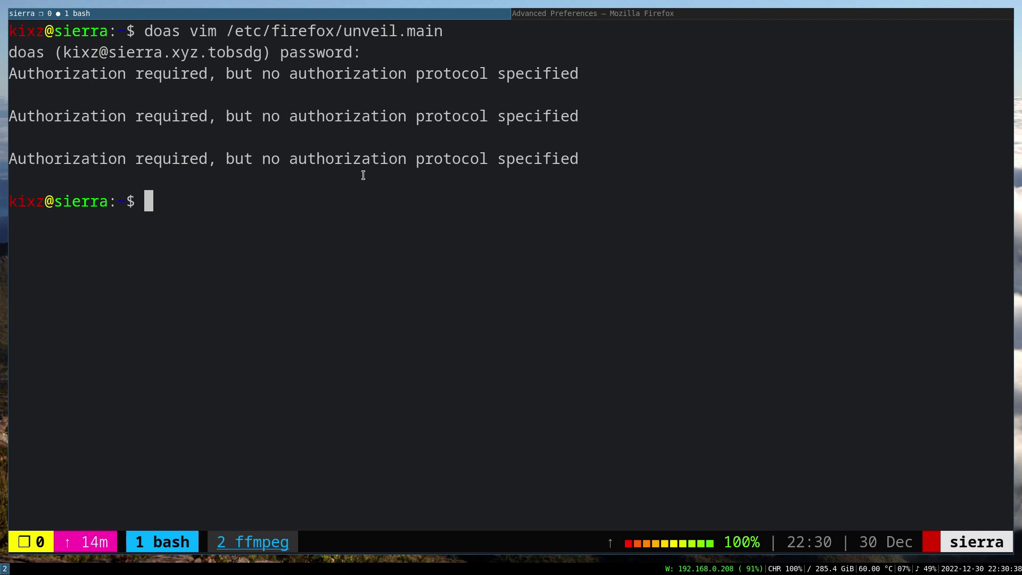
text(man picom)
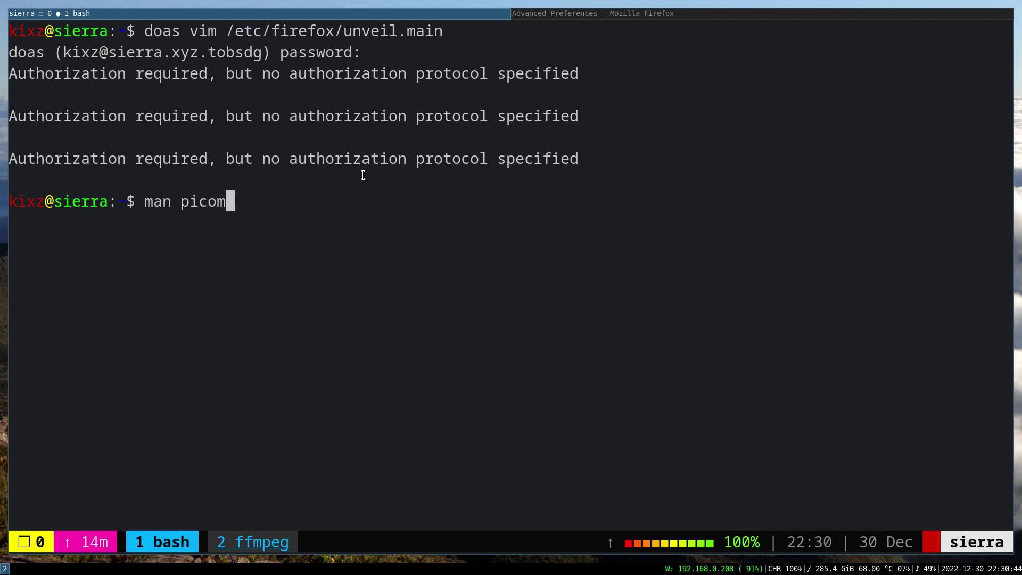
key(Return)
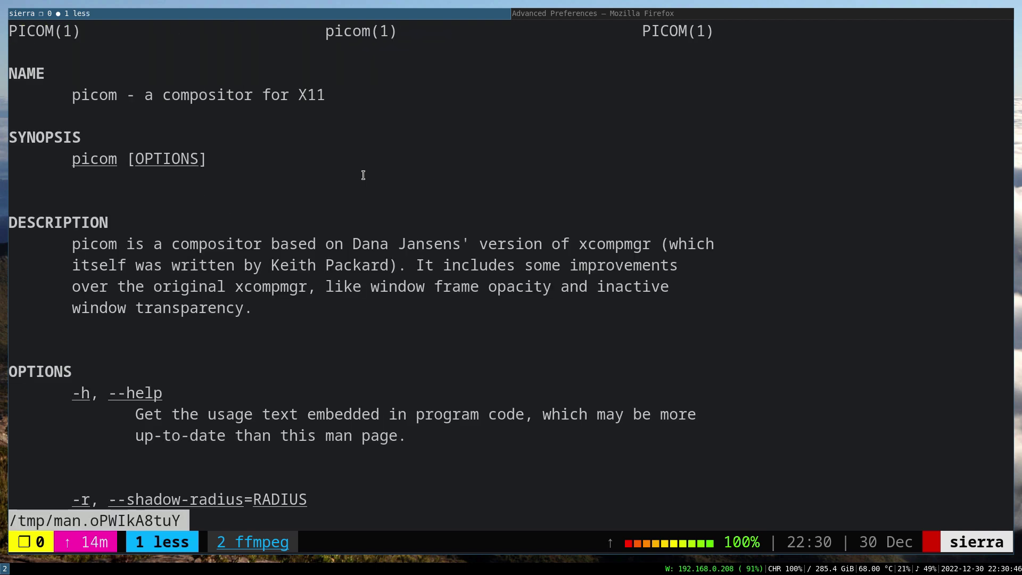
key(q)
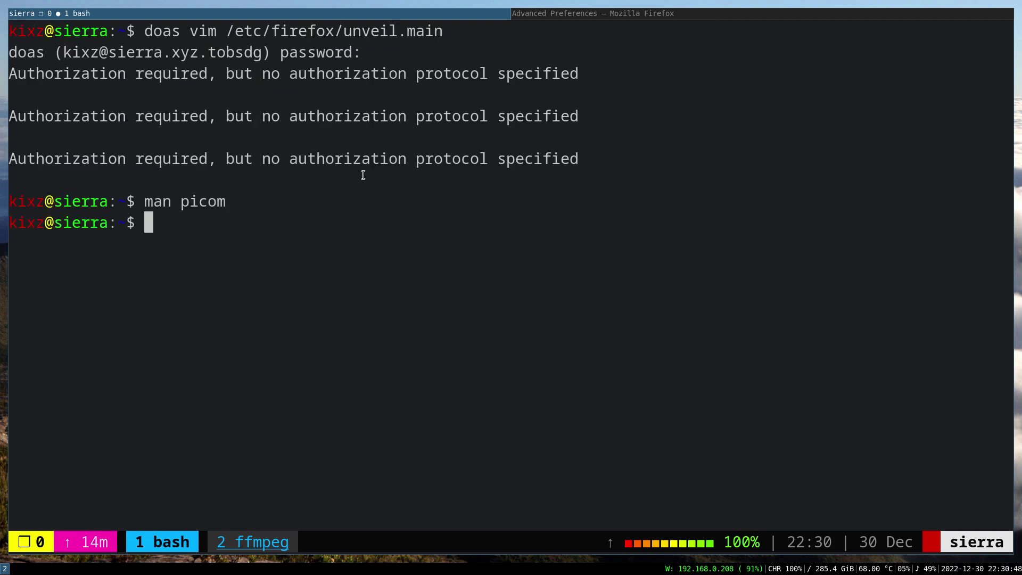